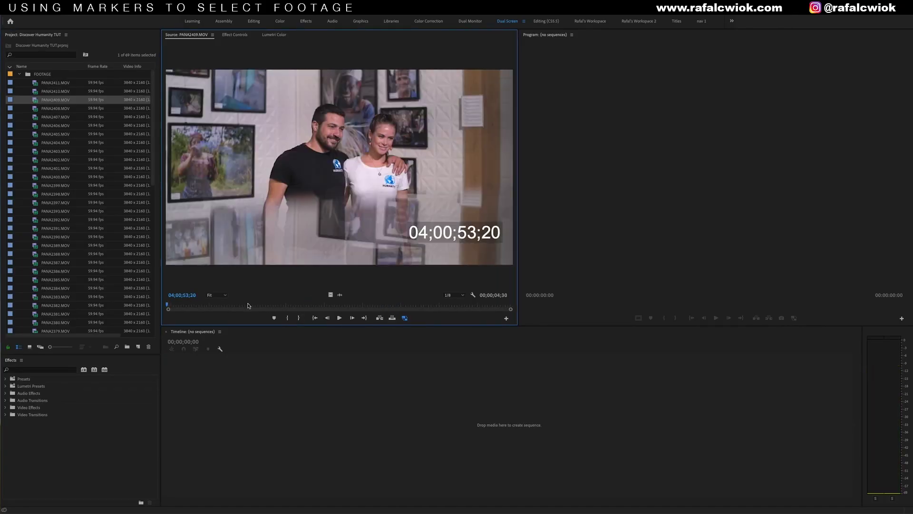
# - Scrub through PANA2409.MOV in the Source monitor to preview it
pyautogui.moveTo(246, 305); pyautogui.dragTo(412, 305)
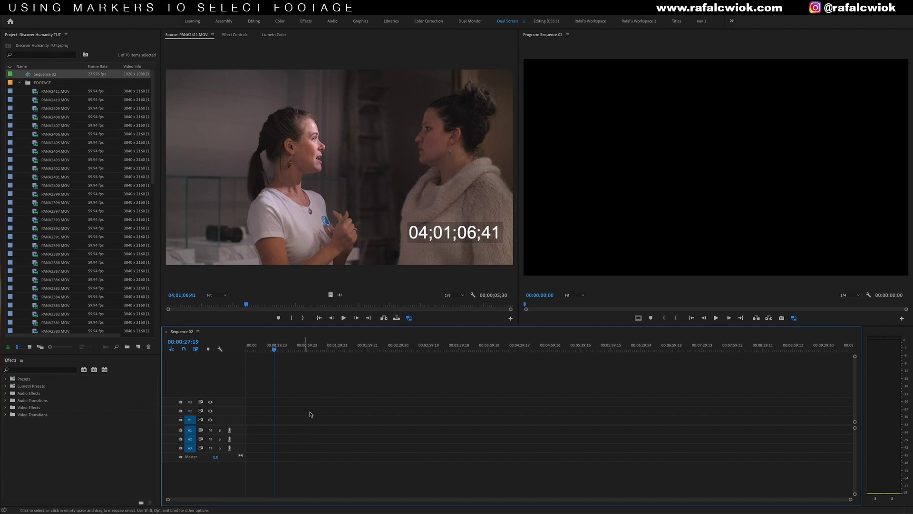
# - Add a marker at 00:00:27:19 in Sequence 02 and recolour it from green to orange
pyautogui.press('m')
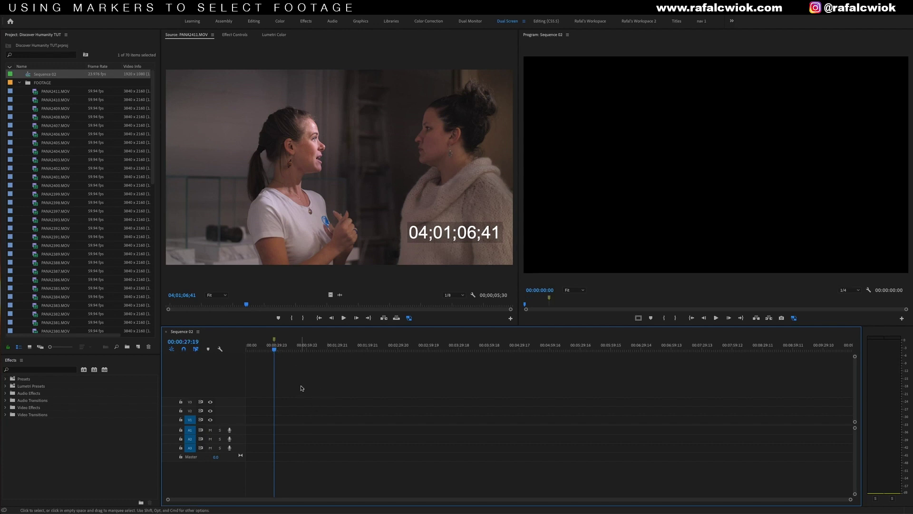
pyautogui.press('m')
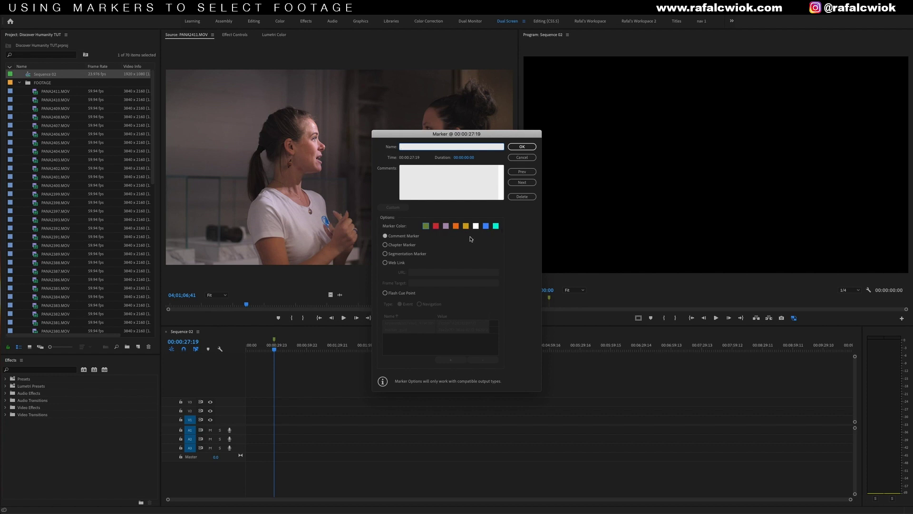
pyautogui.click(435, 226)
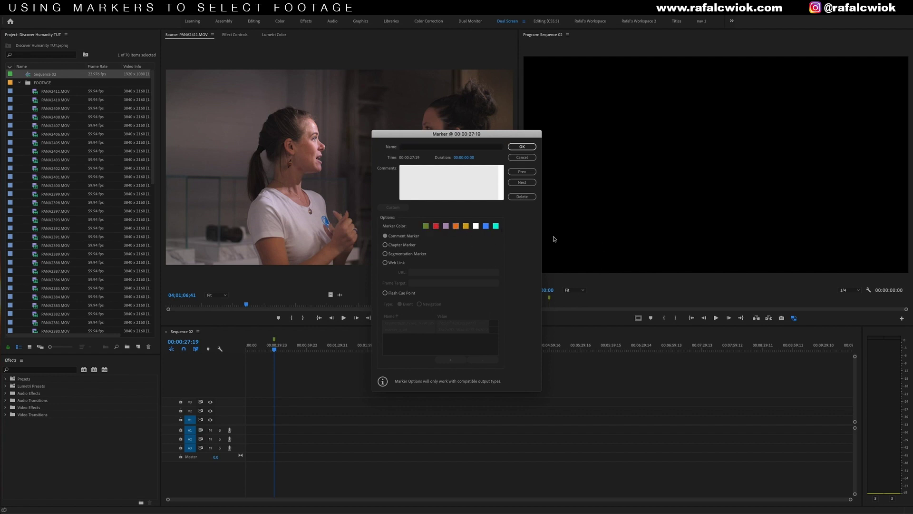
pyautogui.click(523, 147)
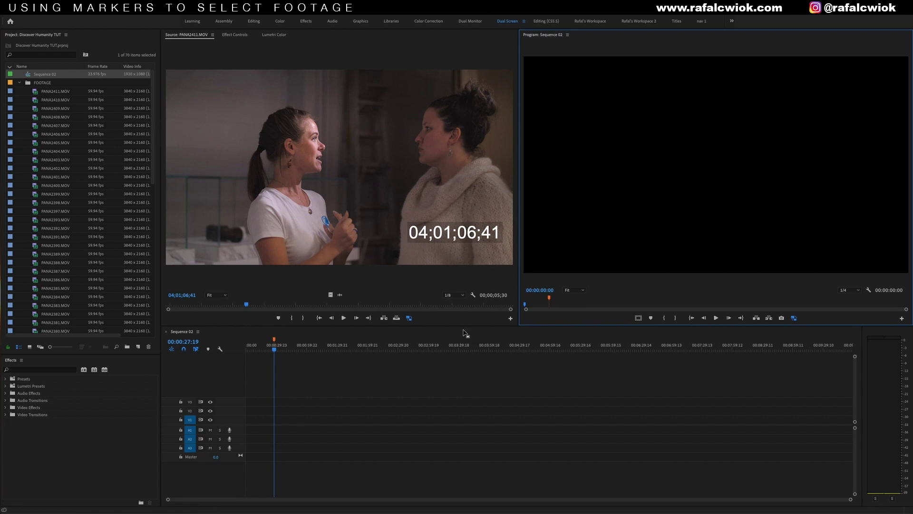
# - Open the Keyboard Shortcuts editor and search for the 'color' commands
pyautogui.click(31, 6)
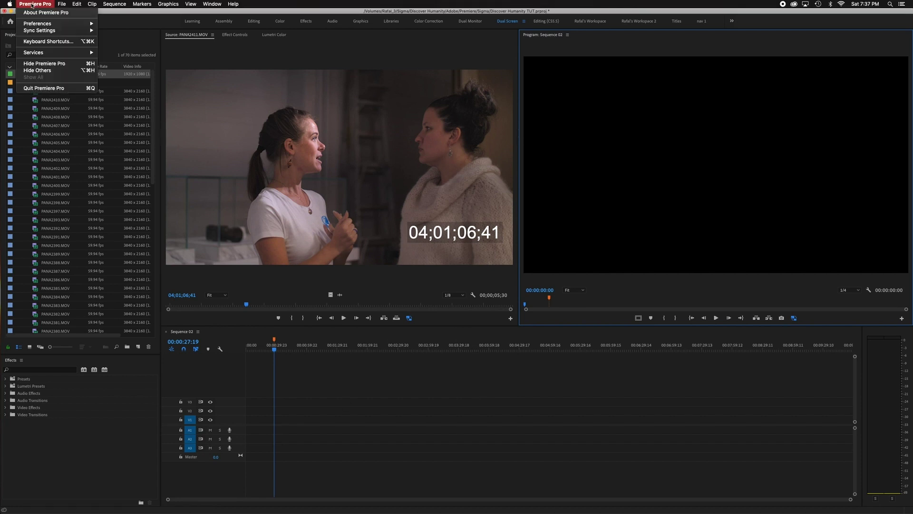
pyautogui.click(44, 42)
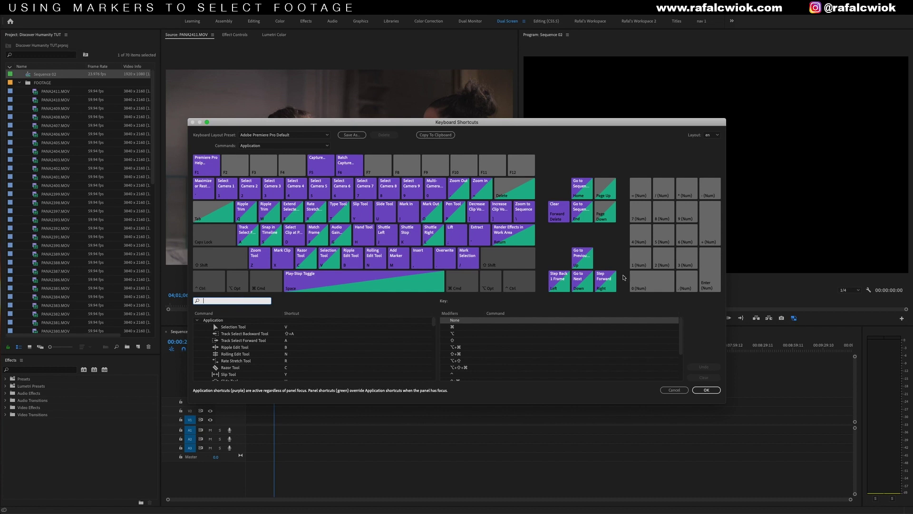
pyautogui.write('olor')
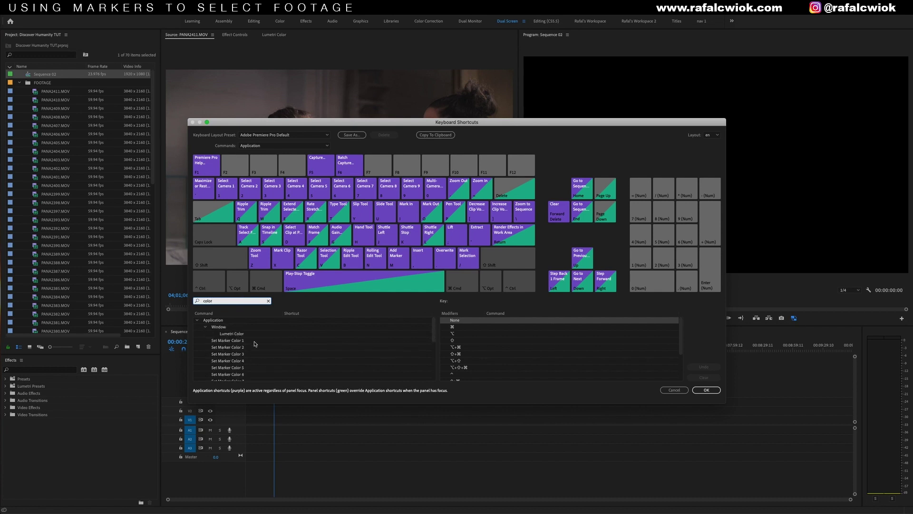
# - Assign keys 1, 2 and 3 to Set Marker Color 1, 2 and 3 and save
pyautogui.click(286, 342)
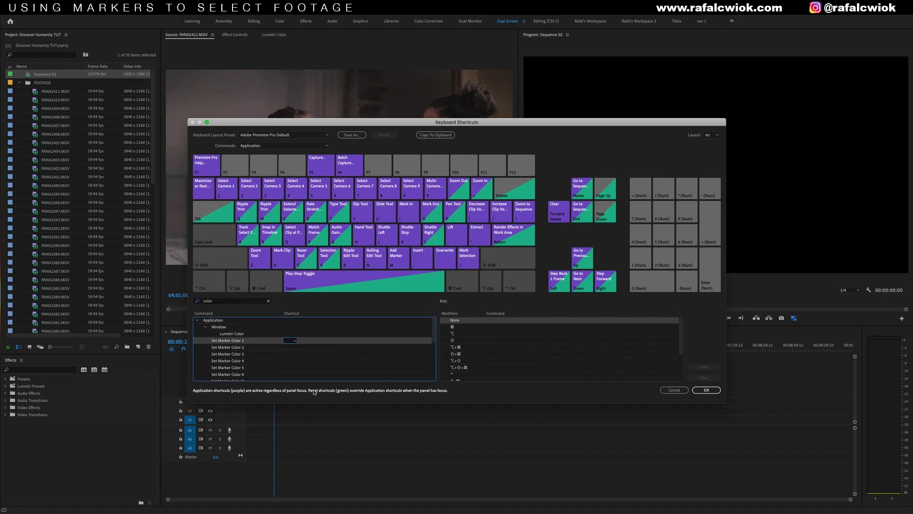
pyautogui.press('1')
pyautogui.click(288, 349)
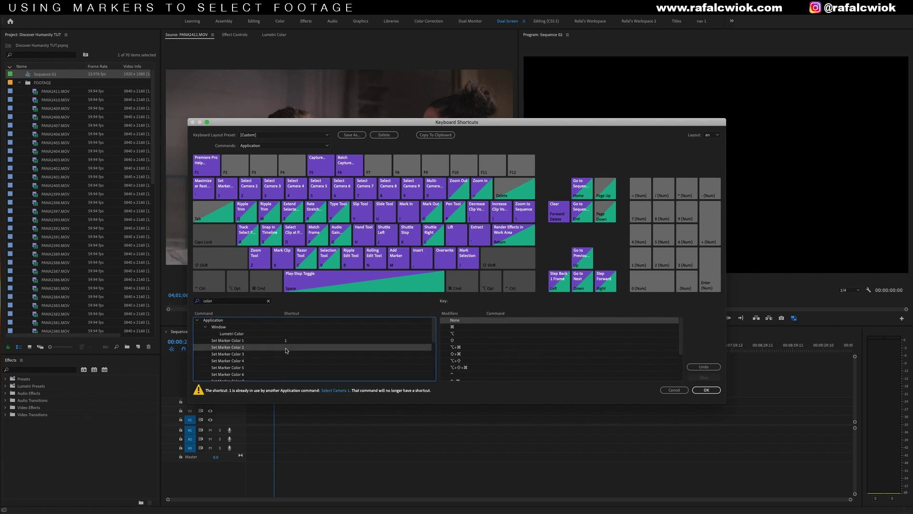
pyautogui.press('2')
pyautogui.click(287, 356)
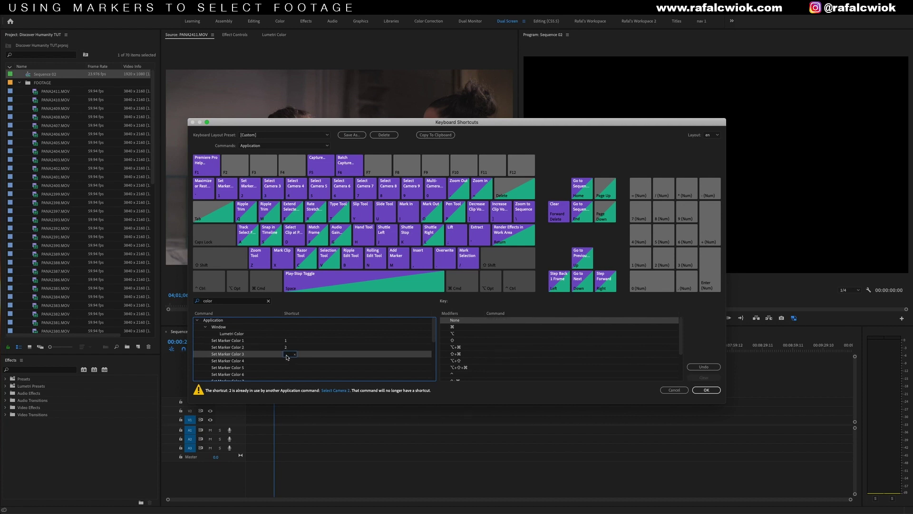
pyautogui.press('3')
pyautogui.click(706, 389)
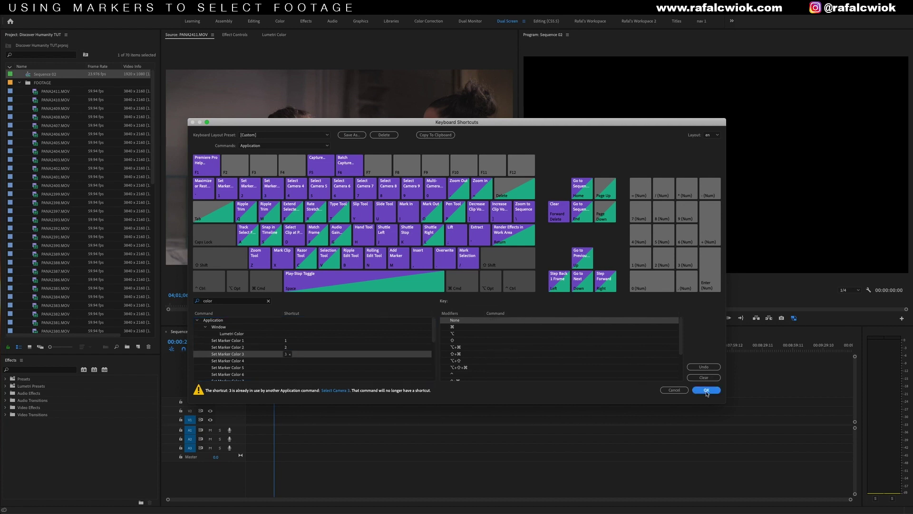
pyautogui.moveTo(342, 352); pyautogui.dragTo(367, 367)
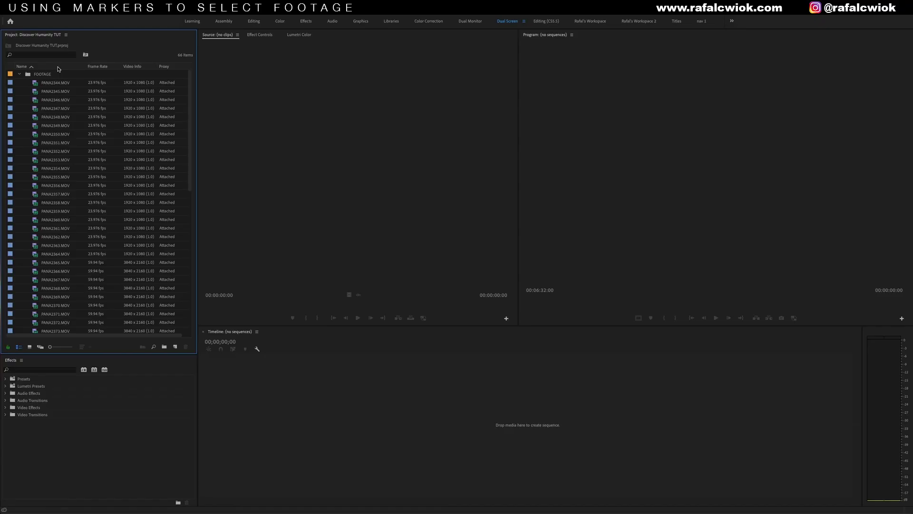
# - Sort clips by name and create a sequence from PANA2344 through PANA2364
pyautogui.click(58, 67)
pyautogui.click(101, 84)
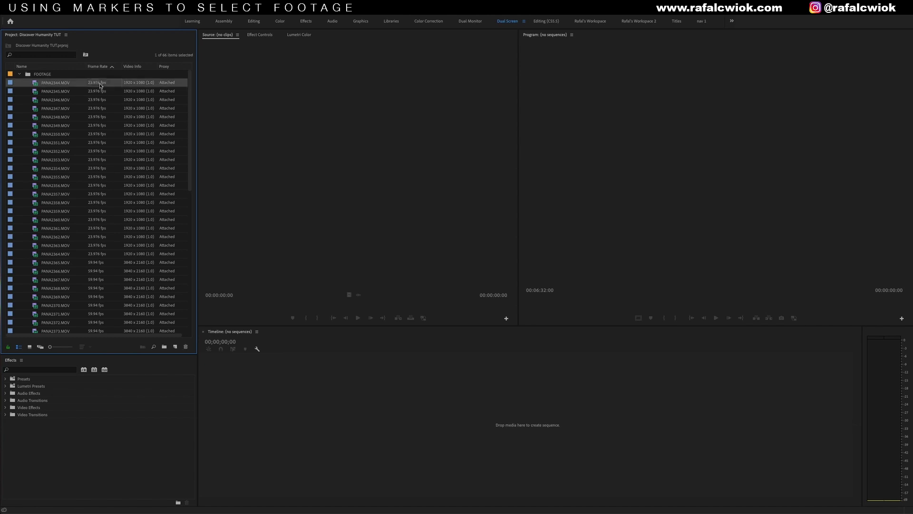
pyautogui.keyDown('shift'); pyautogui.click(98, 255); pyautogui.keyUp('shift')
pyautogui.rightClick(52, 81)
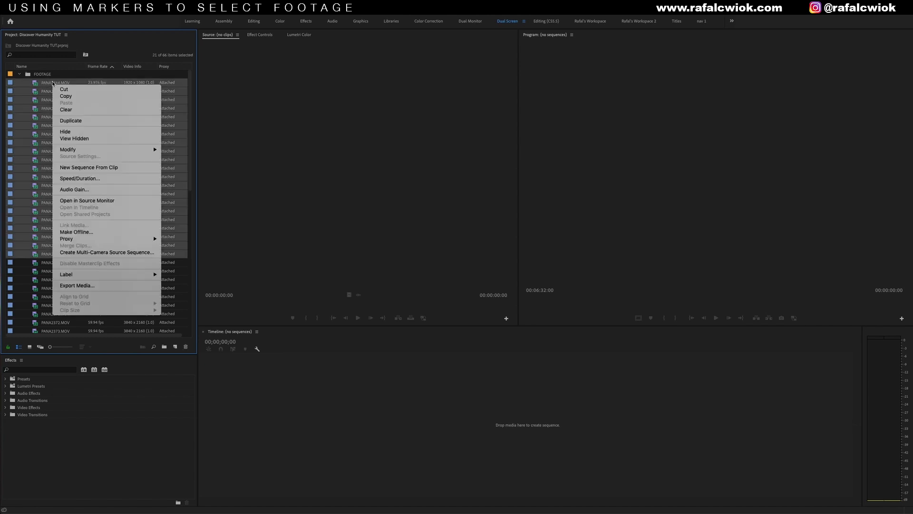
pyautogui.click(127, 167)
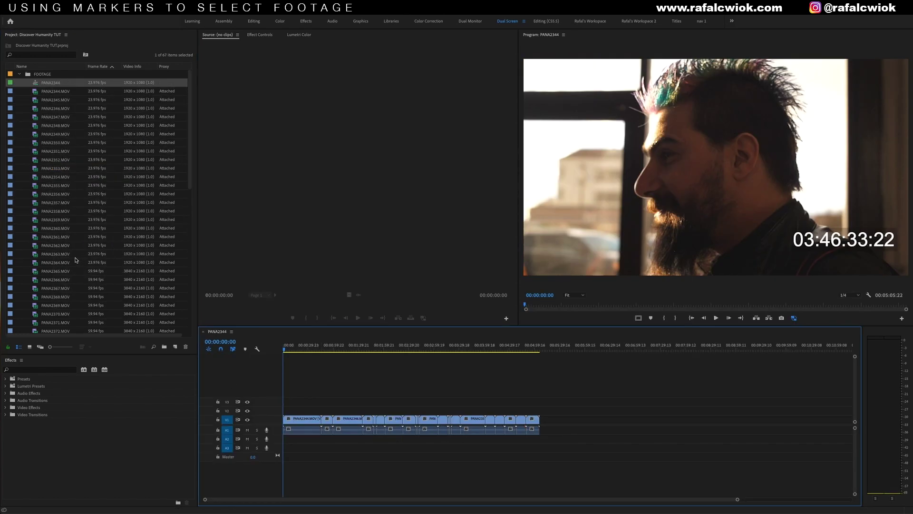
# - Create a second sequence from the 4K clips starting at PANA2365
pyautogui.click(56, 275)
pyautogui.scroll(-10, 55, 275)
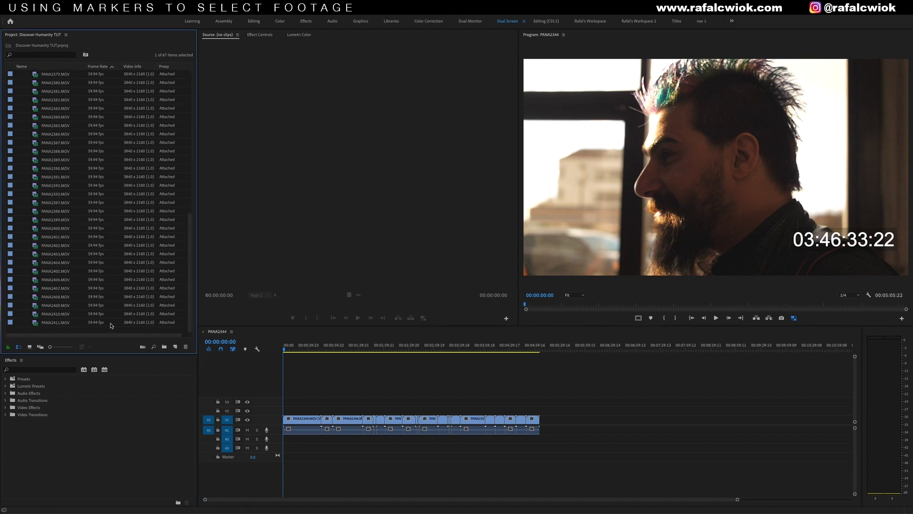
pyautogui.keyDown('shift'); pyautogui.click(111, 324); pyautogui.keyUp('shift')
pyautogui.rightClick(102, 323)
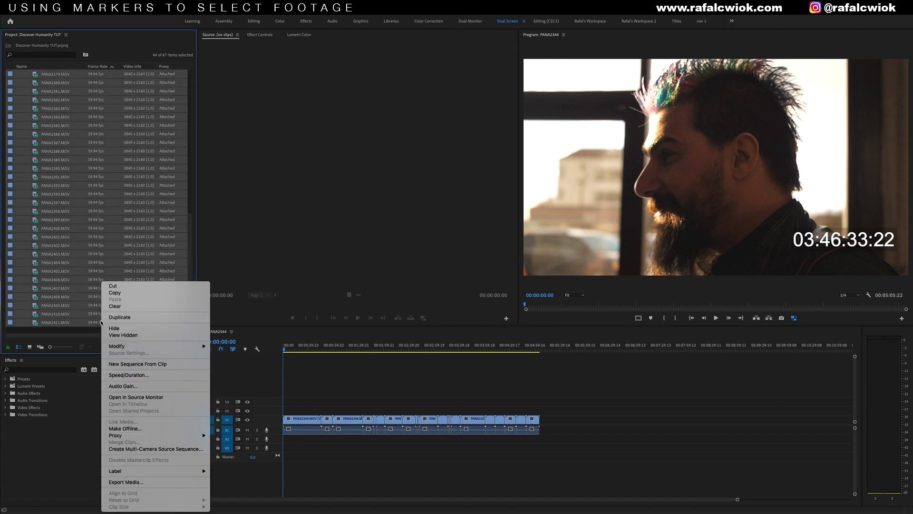
pyautogui.click(137, 364)
# - Rename the PANA2344 sequence to '1080p 24'
pyautogui.click(44, 83)
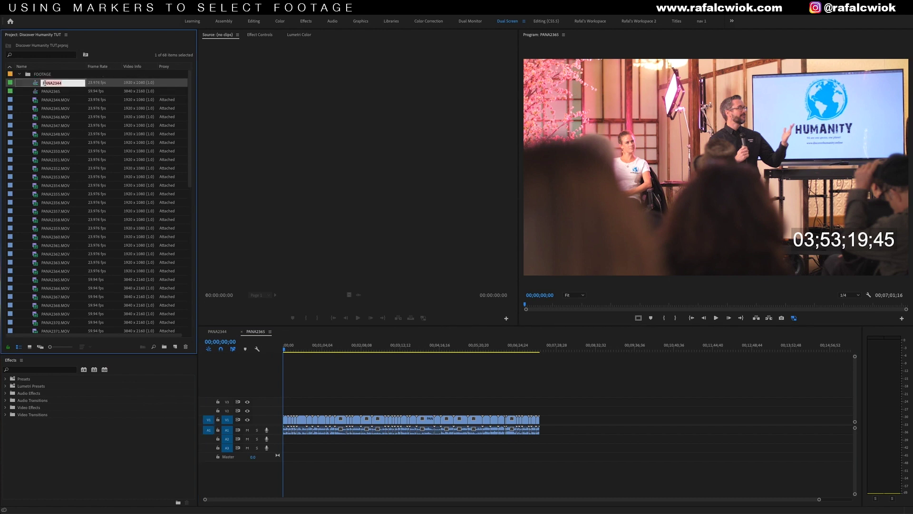
pyautogui.write('1080p 24')
pyautogui.click(47, 91)
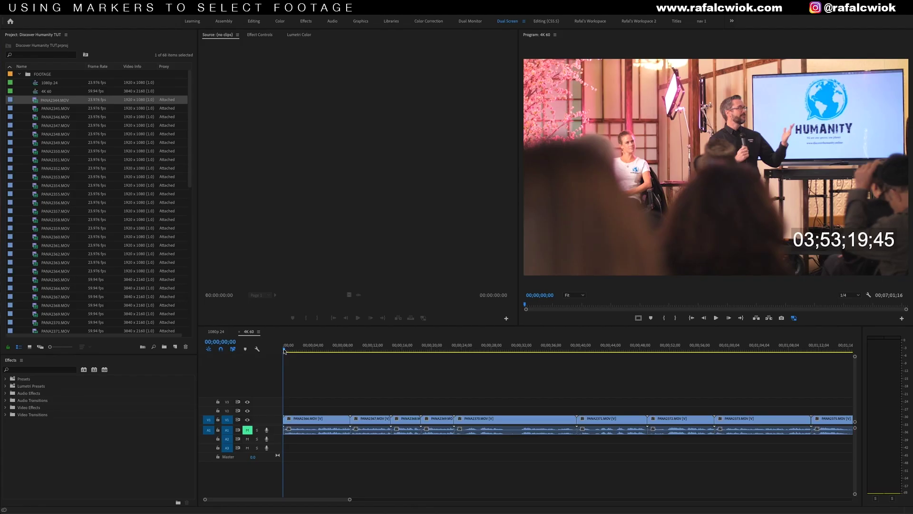
# - Activate the 4K 60 timeline and add a marker at 00;00;28;21
pyautogui.click(284, 351)
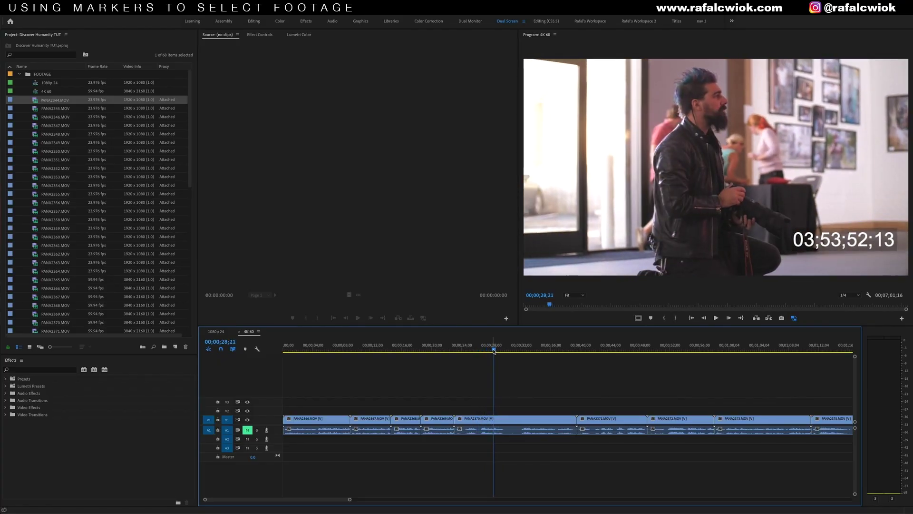
pyautogui.press('m')
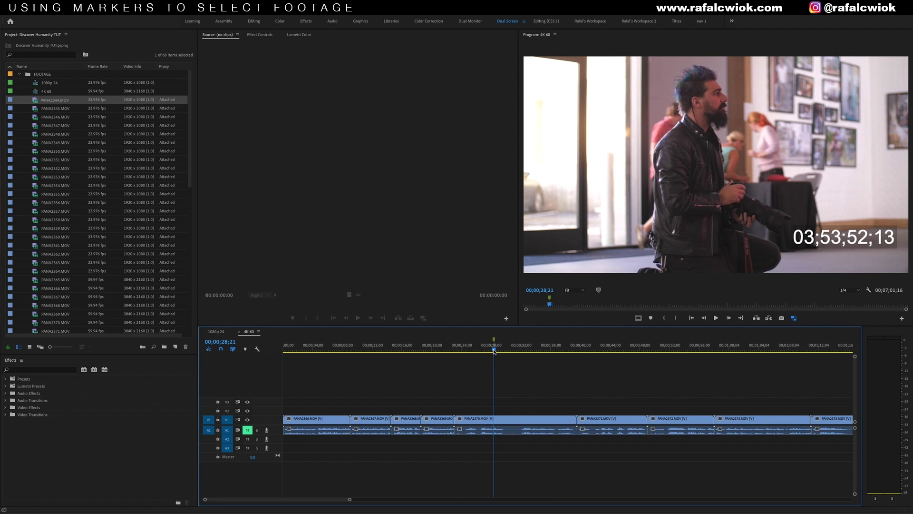
# - Recolour the marker range near 00;00;30;53 red and add a marker at 00;00;02;50
pyautogui.moveTo(495, 350); pyautogui.dragTo(524, 348)
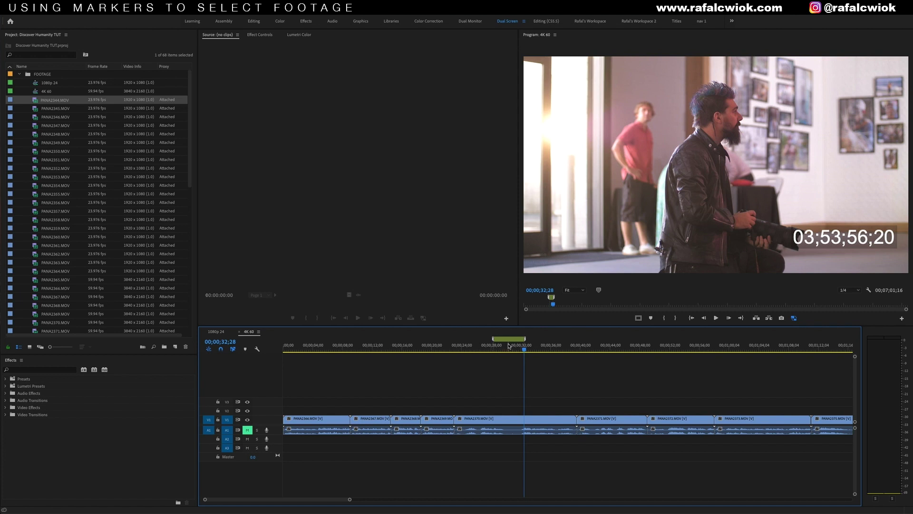
pyautogui.hotkey('ctrl', 'shift', 'r')
pyautogui.click(345, 349)
pyautogui.moveTo(348, 349)
pyautogui.mouseDown()
pyautogui.moveTo(363, 349)
pyautogui.moveTo(287, 350)
pyautogui.moveTo(320, 351)
pyautogui.mouseUp()
pyautogui.press('m')
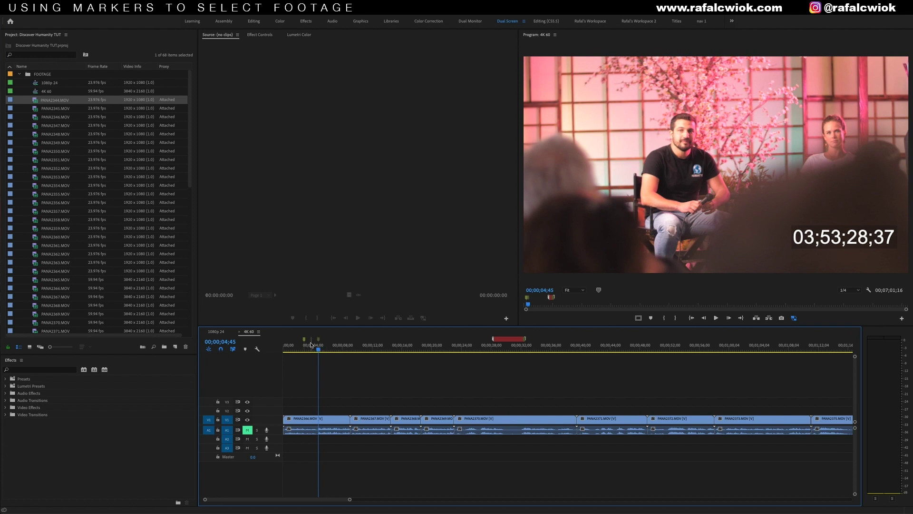
# - Stretch the blue marker at 02;50 into a range ending about 00;00;04;45
pyautogui.hotkey('shift', 'm')
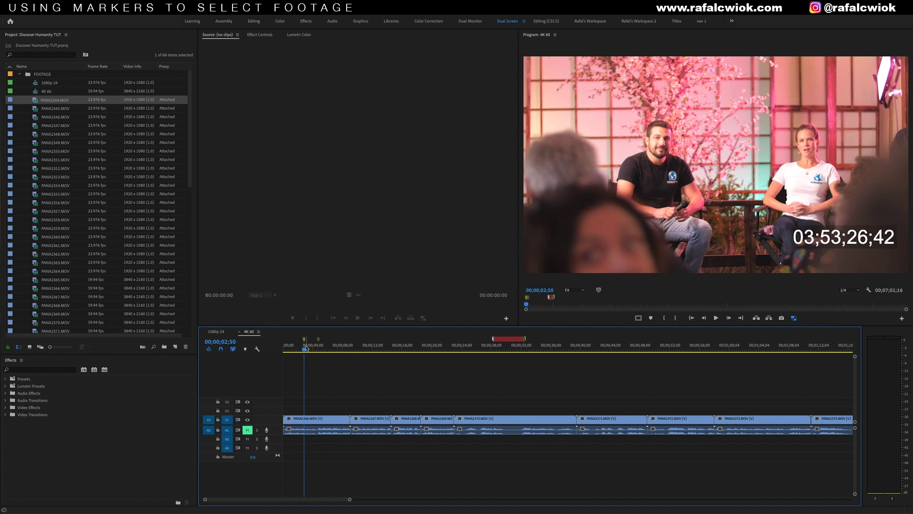
pyautogui.moveTo(305, 341); pyautogui.dragTo(320, 339)
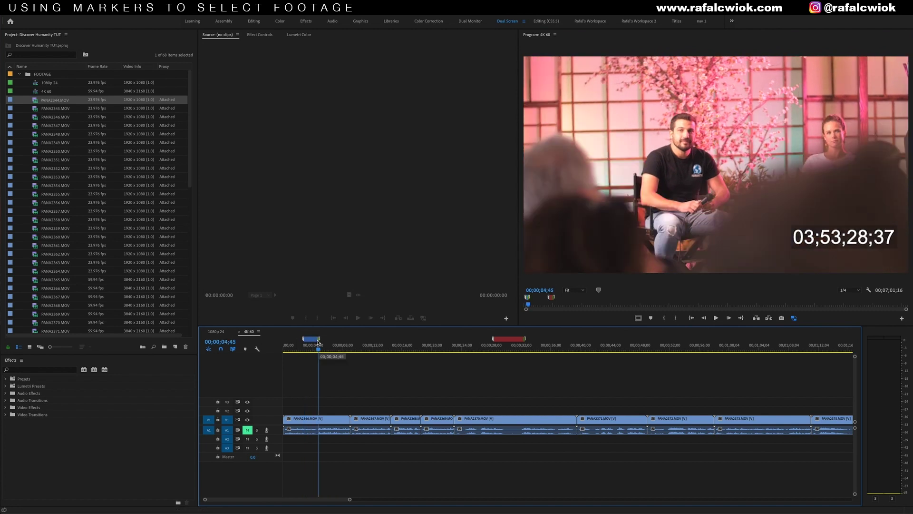
pyautogui.moveTo(318, 341); pyautogui.dragTo(305, 343)
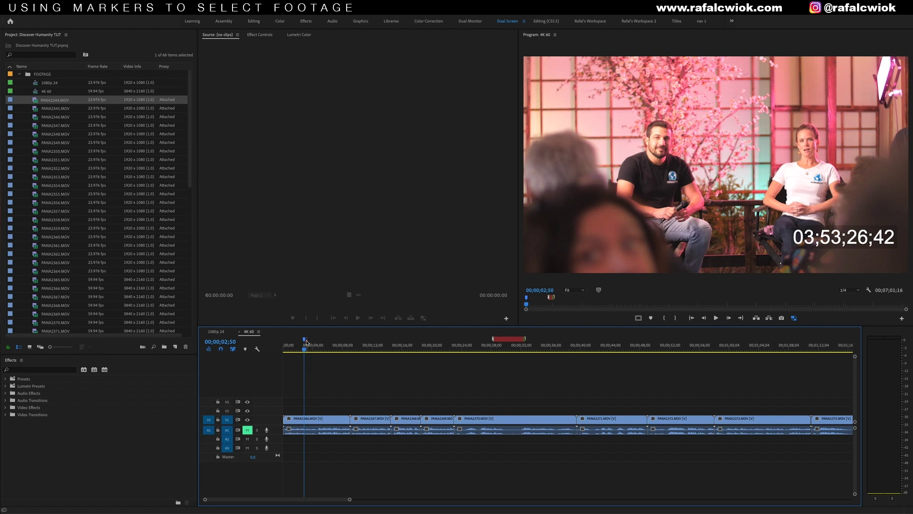
pyautogui.moveTo(305, 340); pyautogui.dragTo(326, 339)
pyautogui.hotkey('shift', 'm')
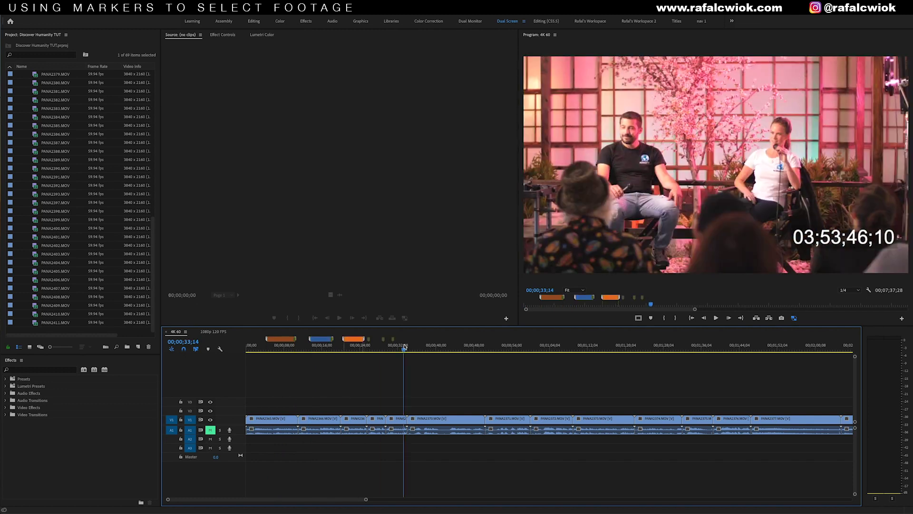
# - Scrub the playhead along the 4K 60 timeline
pyautogui.moveTo(405, 347); pyautogui.dragTo(626, 347)
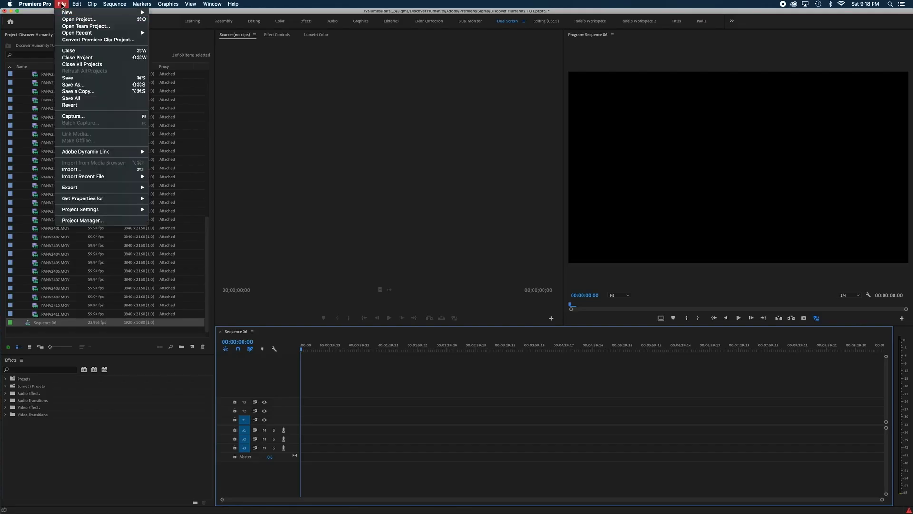
# - Create Sequence 07 from the DSLR 1080p24 preset
pyautogui.moveTo(84, 14)
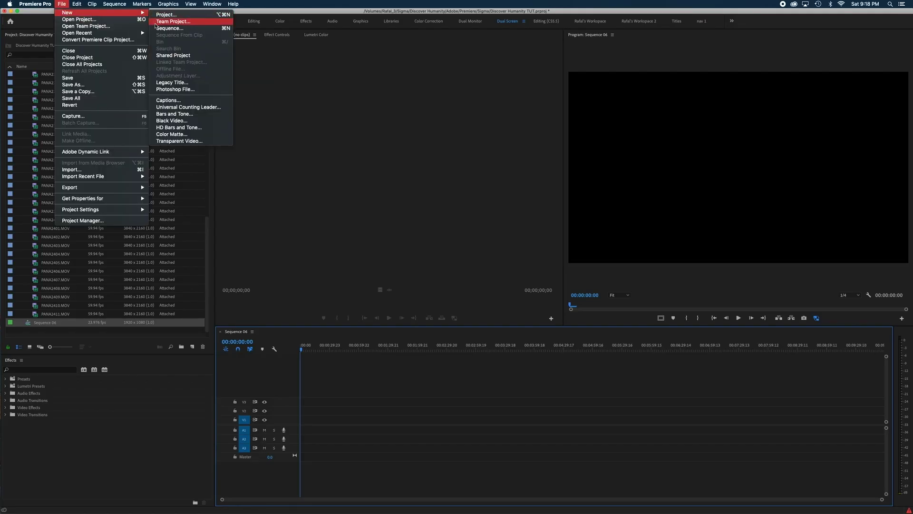
pyautogui.click(157, 27)
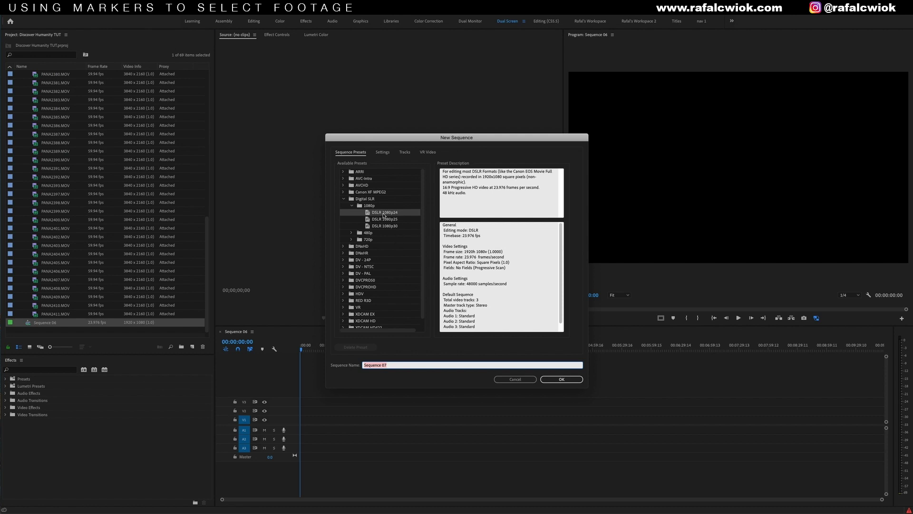
pyautogui.click(561, 379)
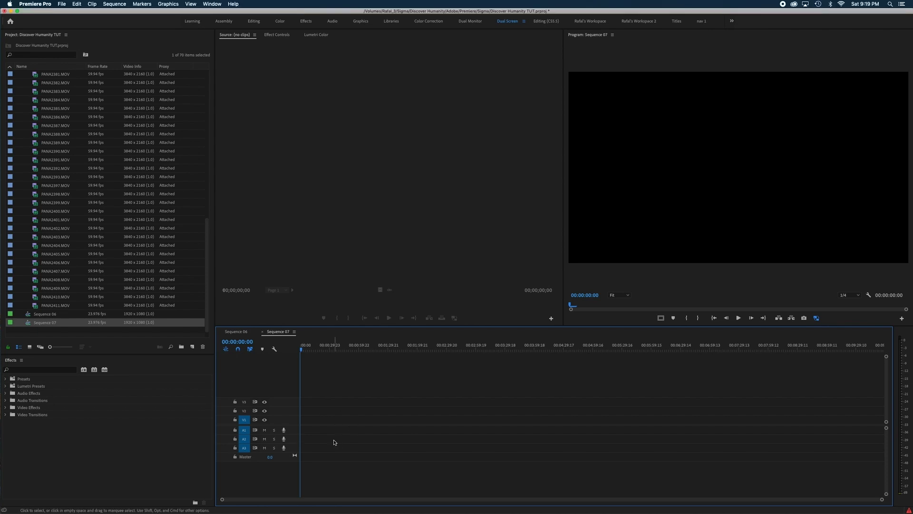
# - Show the Markers panel and load the 4K 60 sequence into the Source monitor
pyautogui.click(211, 4)
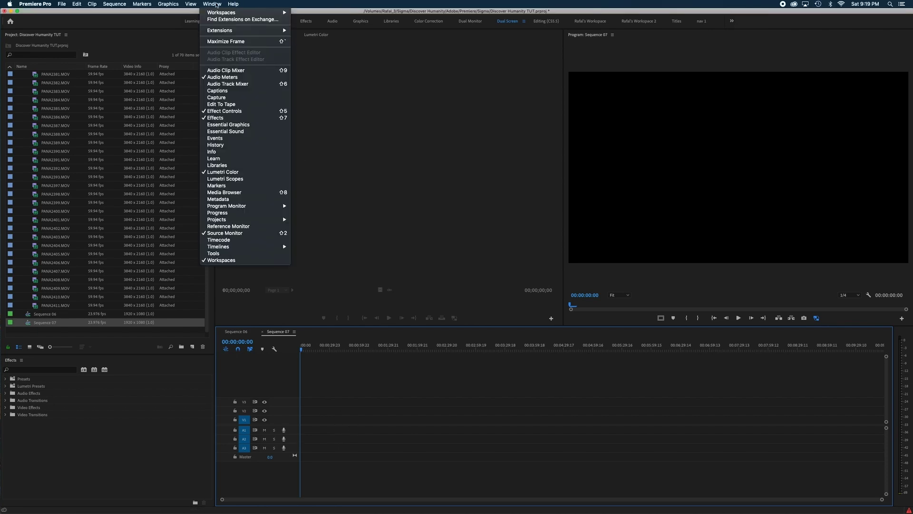
pyautogui.click(233, 185)
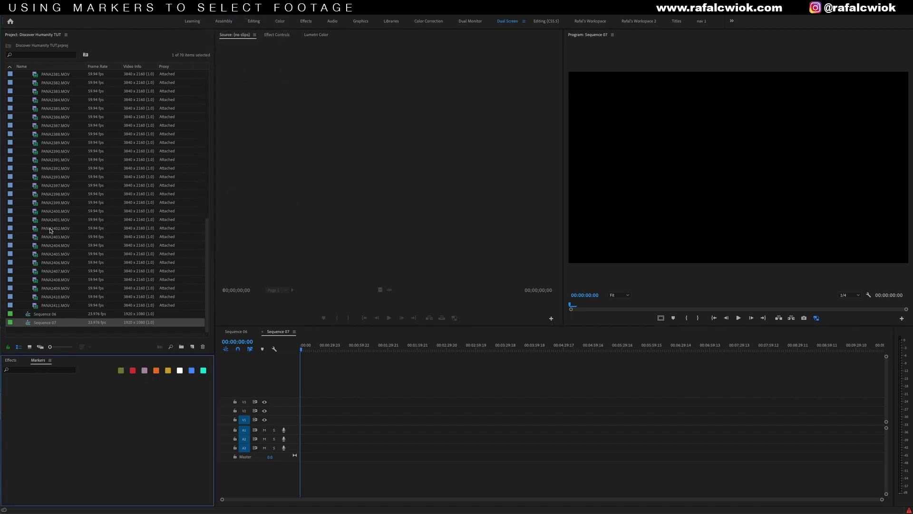
pyautogui.scroll(10, 50, 230)
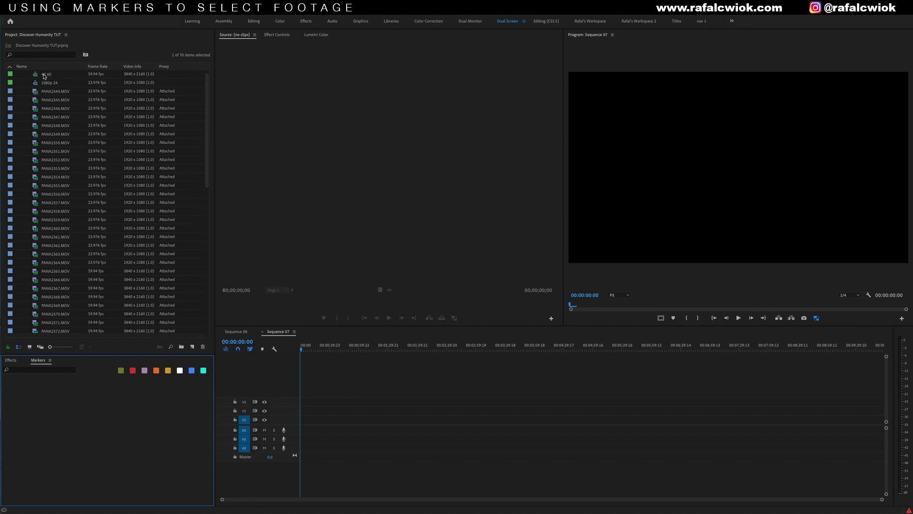
pyautogui.doubleClick(45, 76)
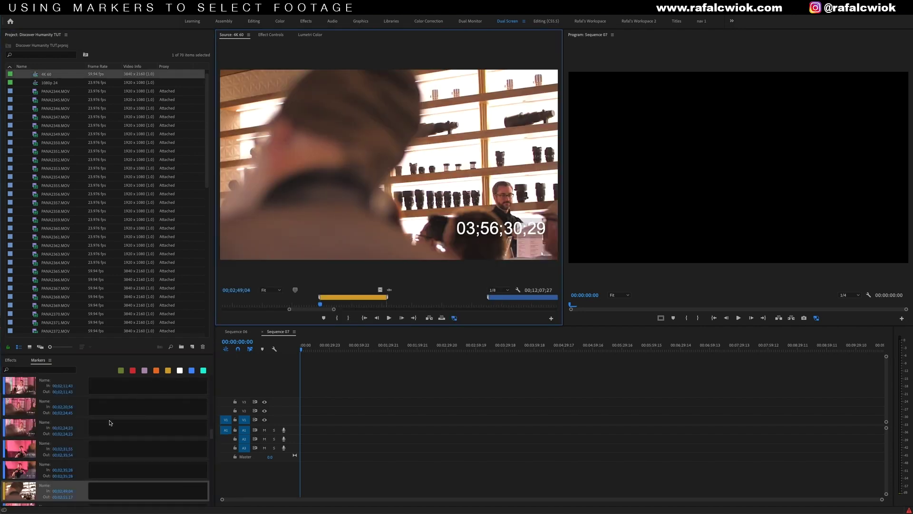
# - Filter the Markers list to yellow and select the first yellow marker's range
pyautogui.scroll(5, 62, 441)
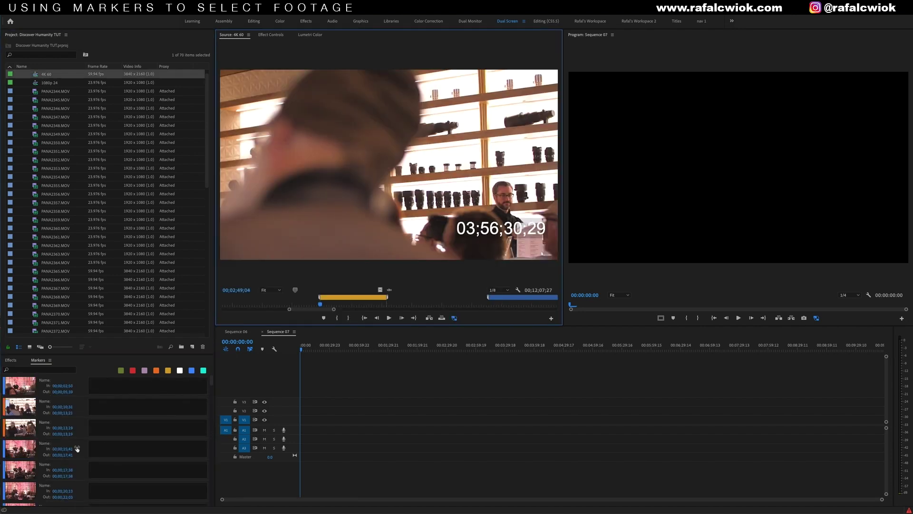
pyautogui.click(168, 371)
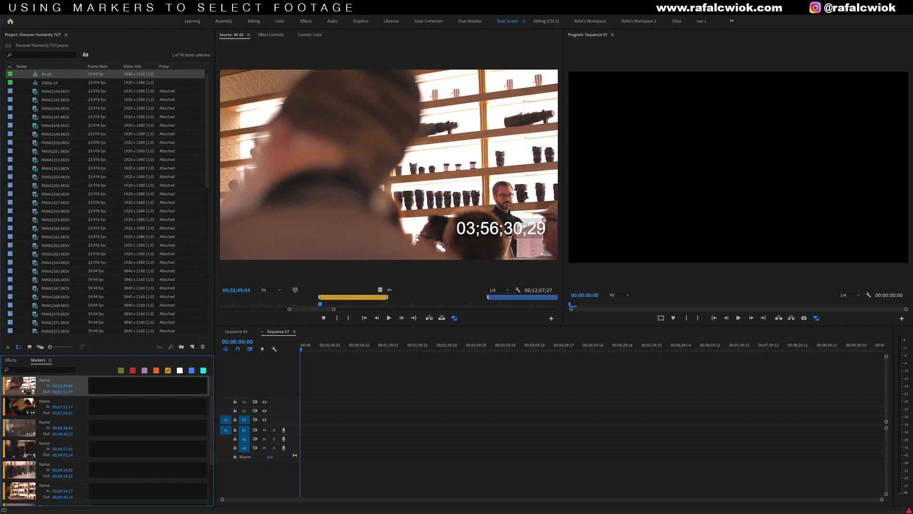
pyautogui.scroll(-2, 22, 436)
pyautogui.scroll(2, 21, 443)
pyautogui.click(21, 409)
pyautogui.click(23, 394)
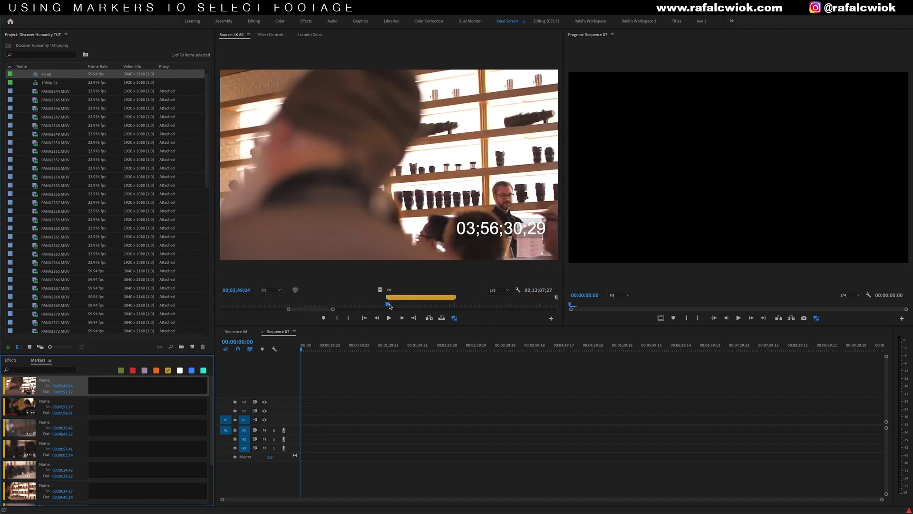
# - Set the Out point past the marker and drag the range to Sequence 07's start
pyautogui.moveTo(389, 309); pyautogui.dragTo(455, 308)
pyautogui.press('o')
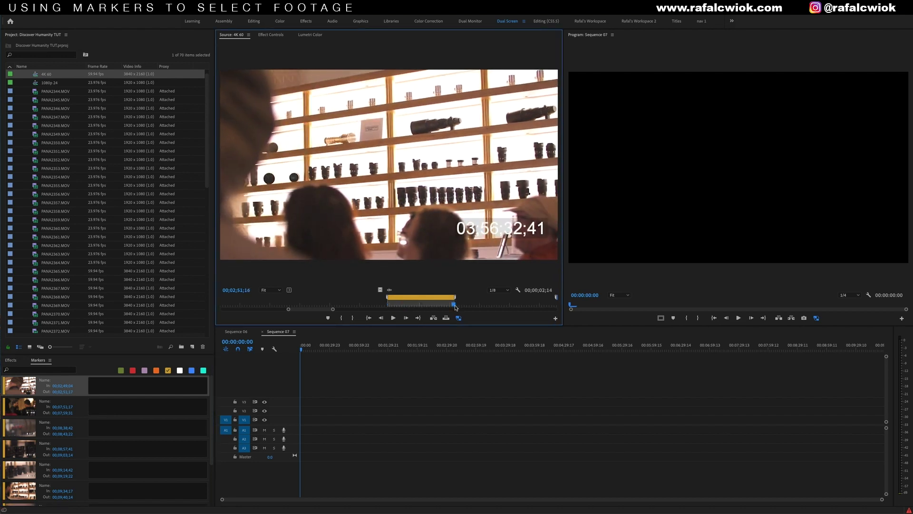
pyautogui.moveTo(331, 310); pyautogui.dragTo(384, 310)
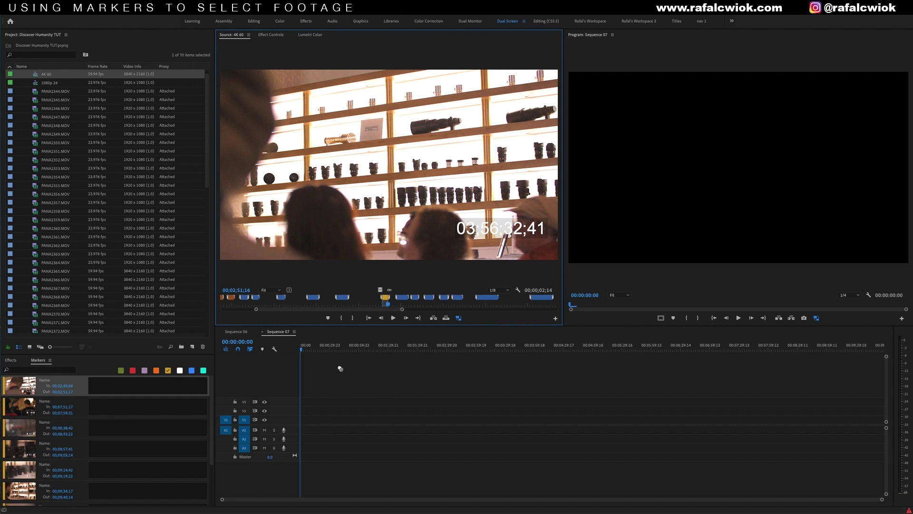
pyautogui.moveTo(340, 368); pyautogui.dragTo(299, 430)
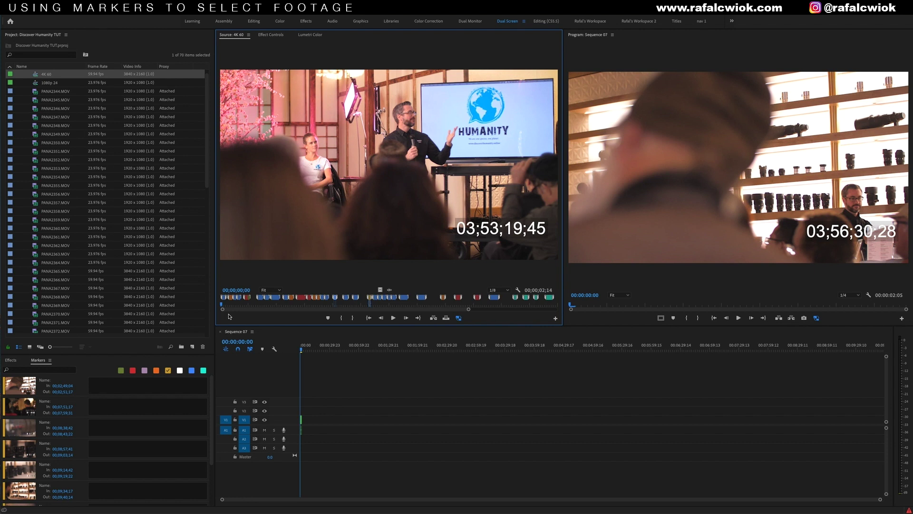
# - Fast-forward through the 4K 60 source footage with the L key
pyautogui.press('l')
pyautogui.press('l')
pyautogui.press('l')
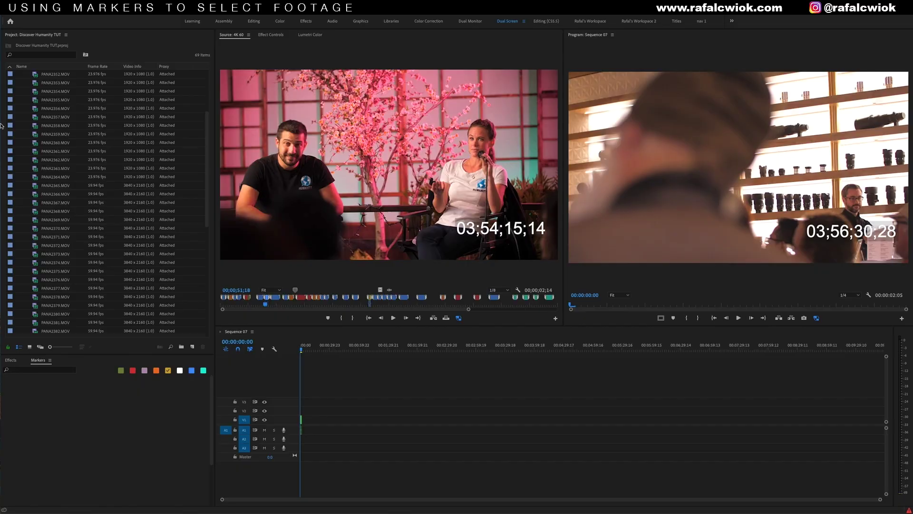
# - Select clips PANA2365 through PANA2411 and interpret them at 23.976 fps instead of 59.94 fps
pyautogui.scroll(-2, 156, 261)
pyautogui.scroll(-2, 101, 166)
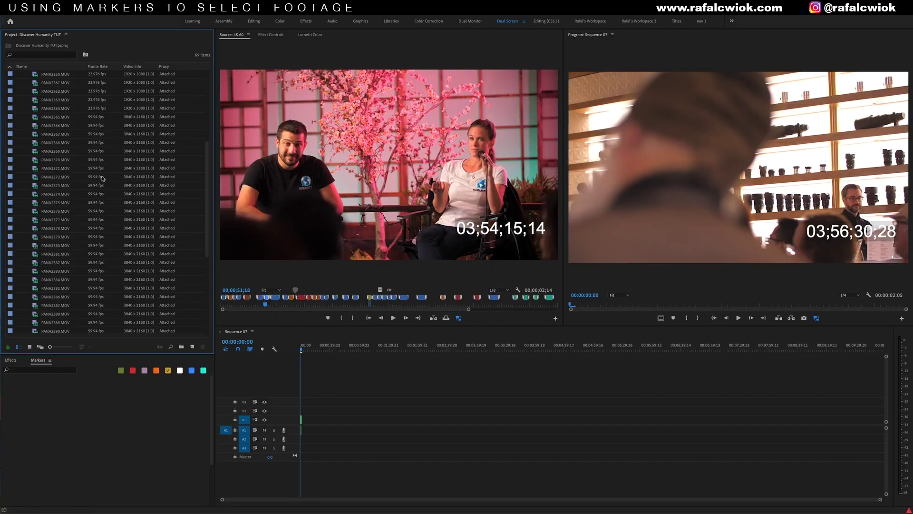
pyautogui.click(97, 116)
pyautogui.scroll(-10, 100, 214)
pyautogui.keyDown('shift'); pyautogui.click(100, 314); pyautogui.keyUp('shift')
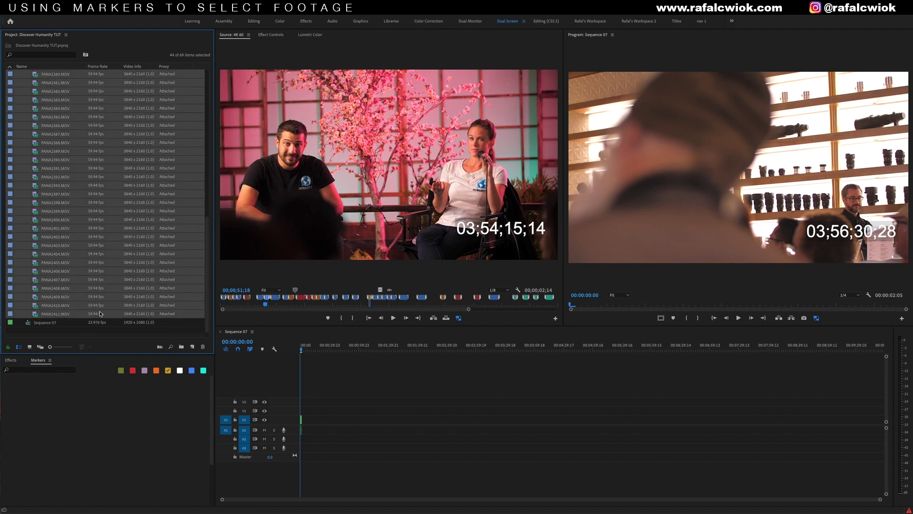
pyautogui.rightClick(100, 313)
pyautogui.moveTo(191, 346)
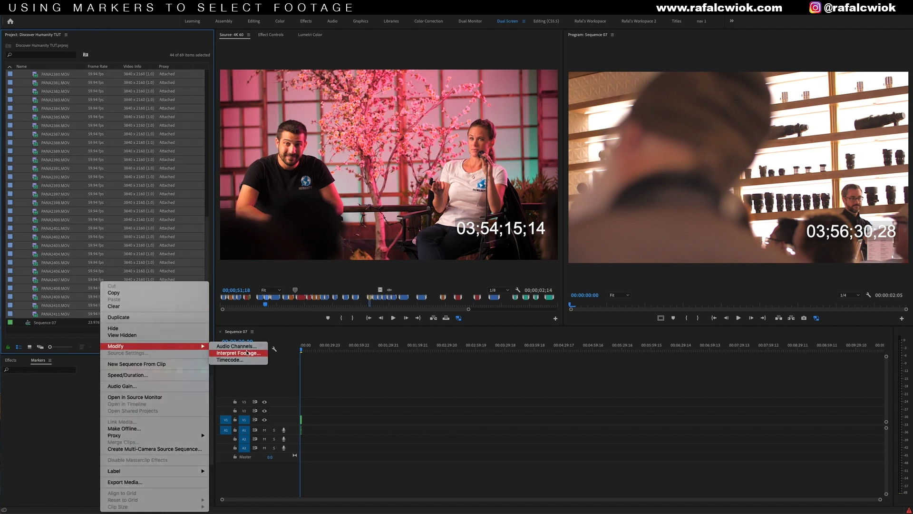
pyautogui.click(247, 353)
pyautogui.click(352, 163)
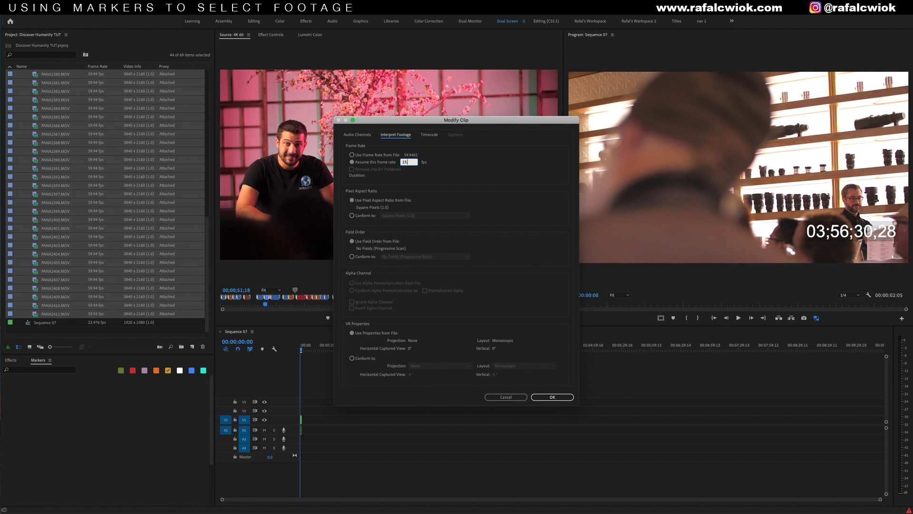
pyautogui.press('Return')
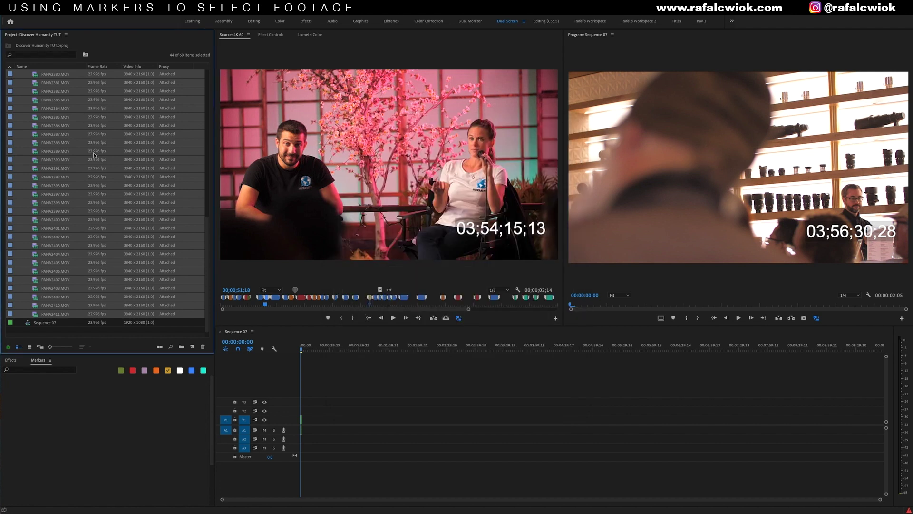
pyautogui.scroll(5, 98, 260)
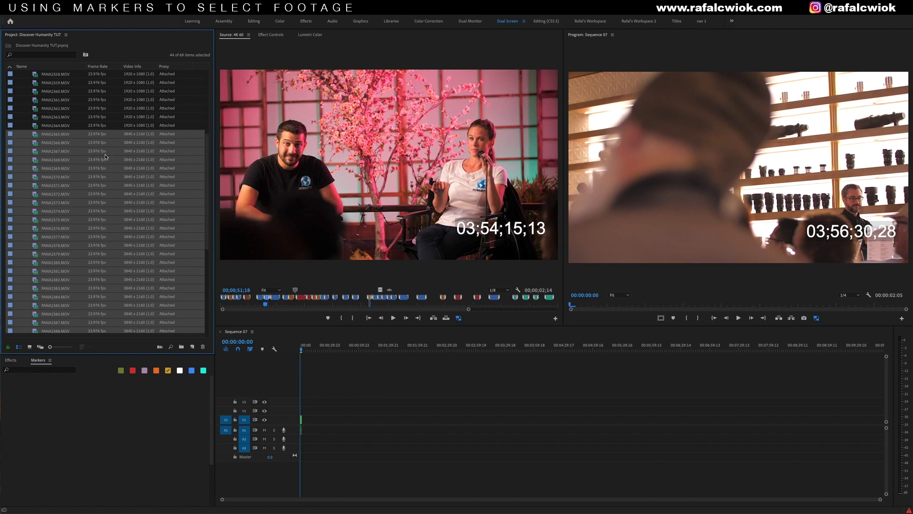